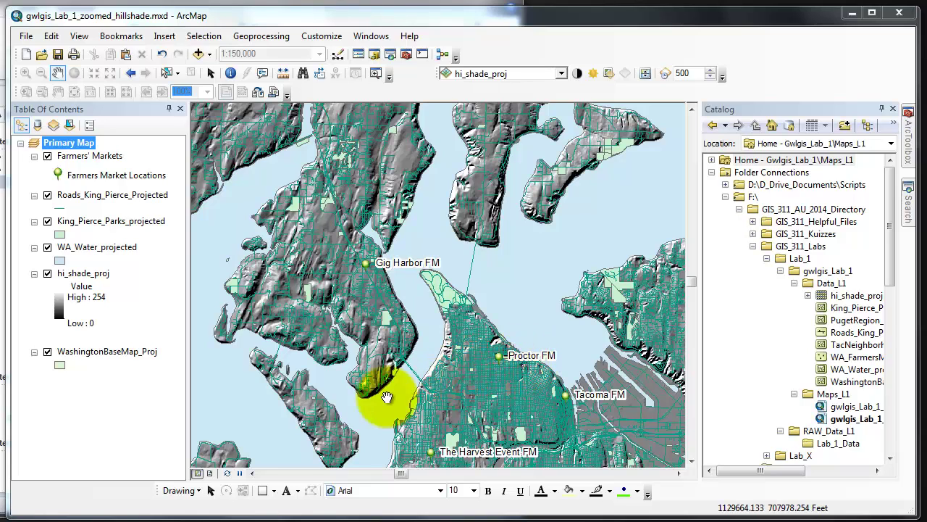
Open the Symbol Selector for King_Pierce_Parks_projected's fill from Layer Properties > Symbology
right_click(144, 227)
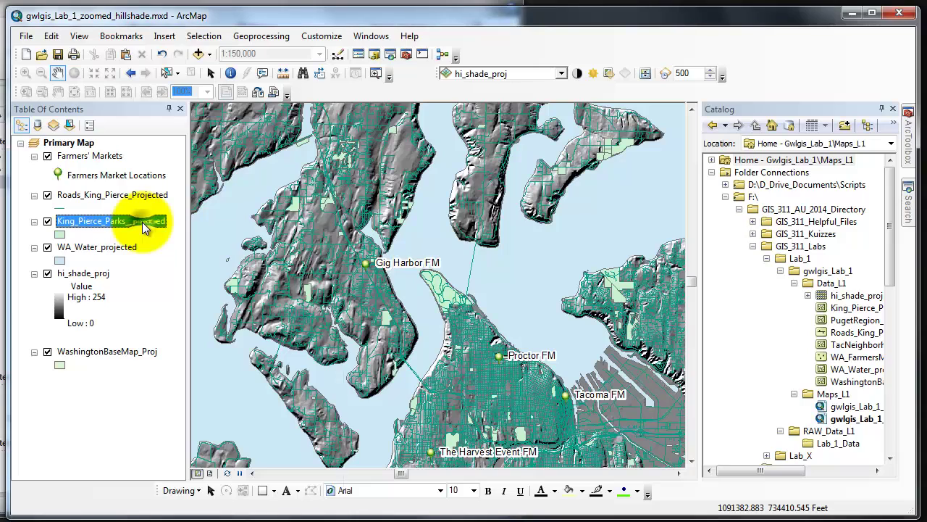
click(194, 519)
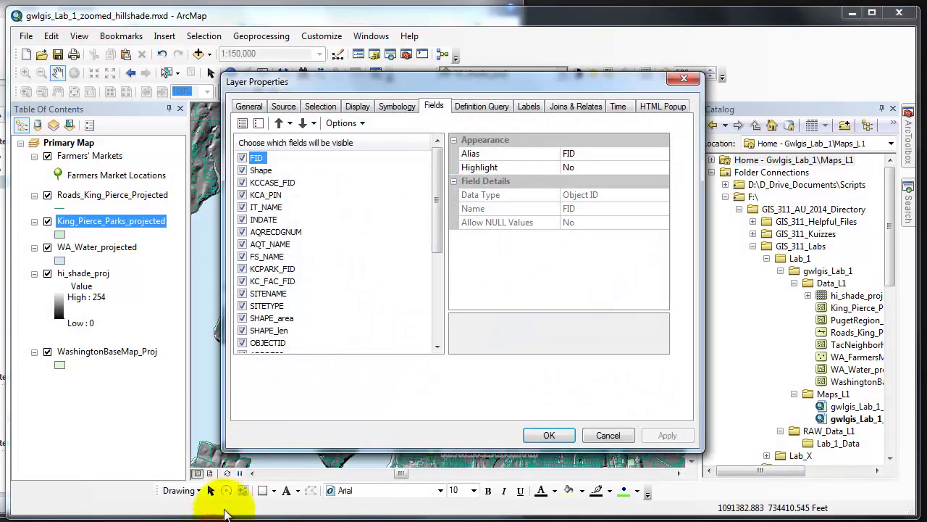
click(399, 107)
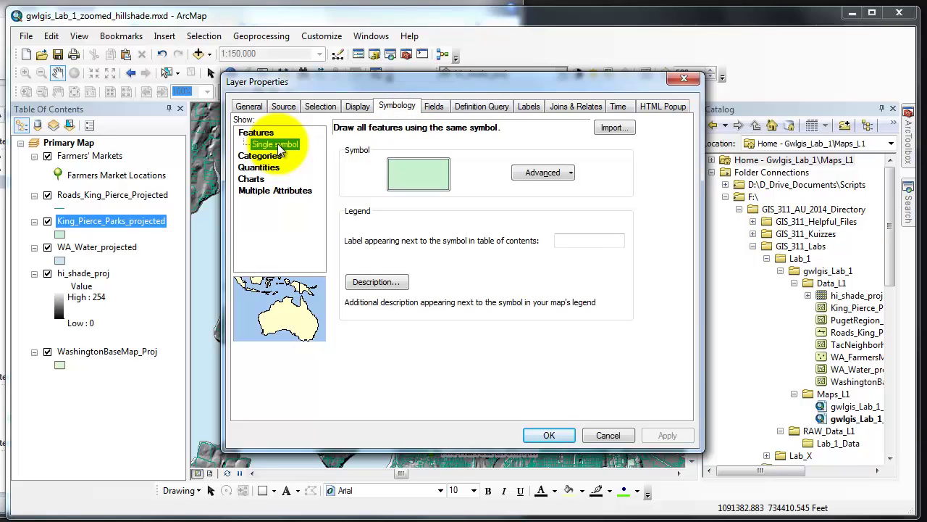
click(423, 174)
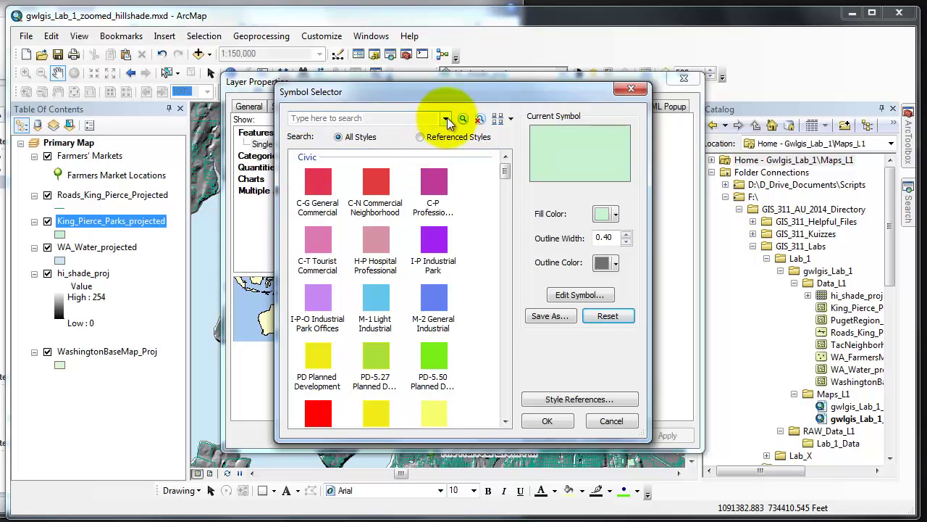
click(588, 398)
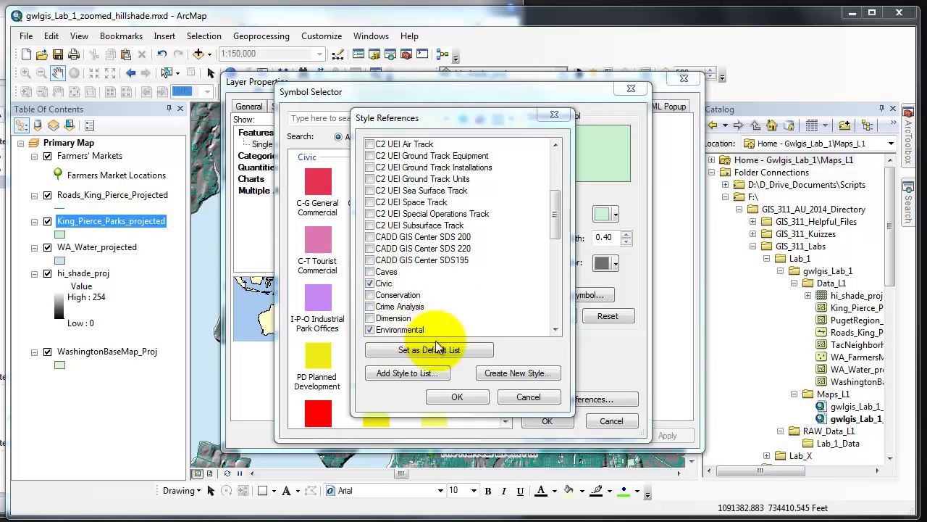
click(526, 398)
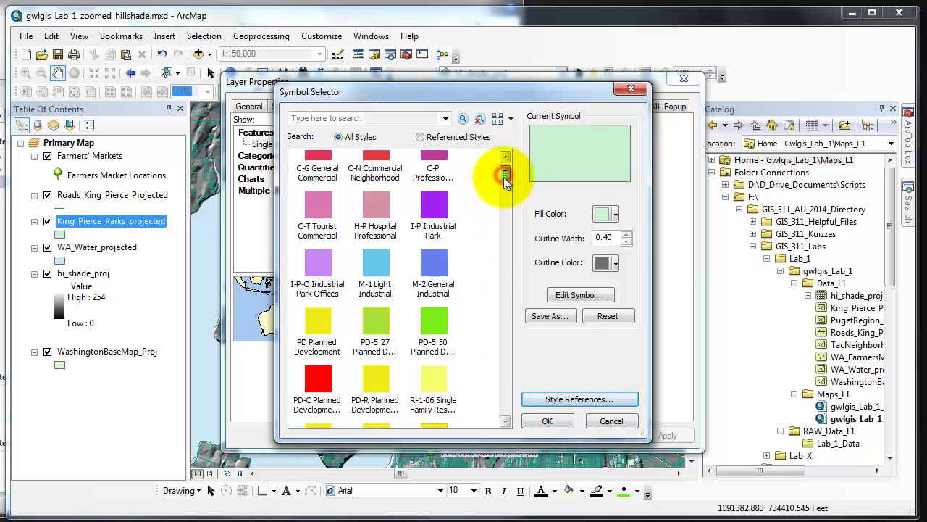
Choose the Park & Open Space fill with outline color set to No Color, and confirm
drag(504, 175, 502, 213)
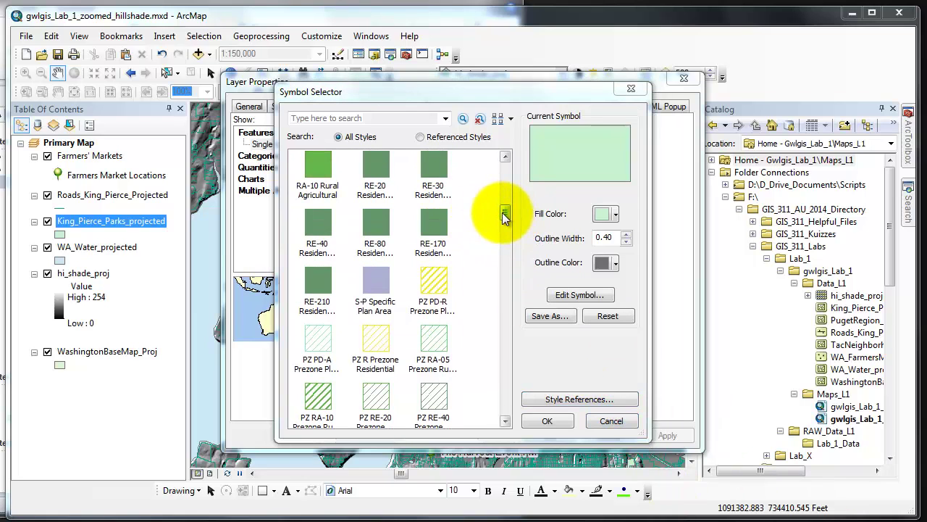
drag(502, 209, 505, 232)
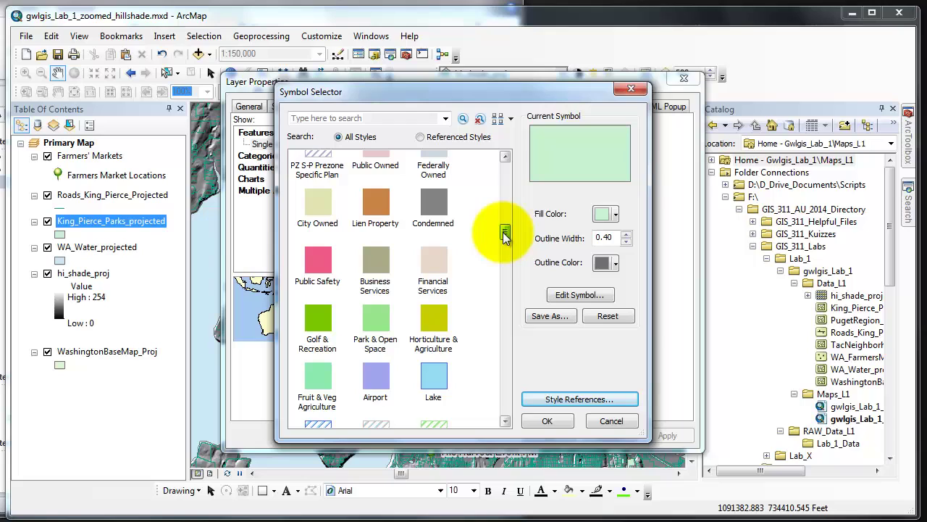
click(373, 322)
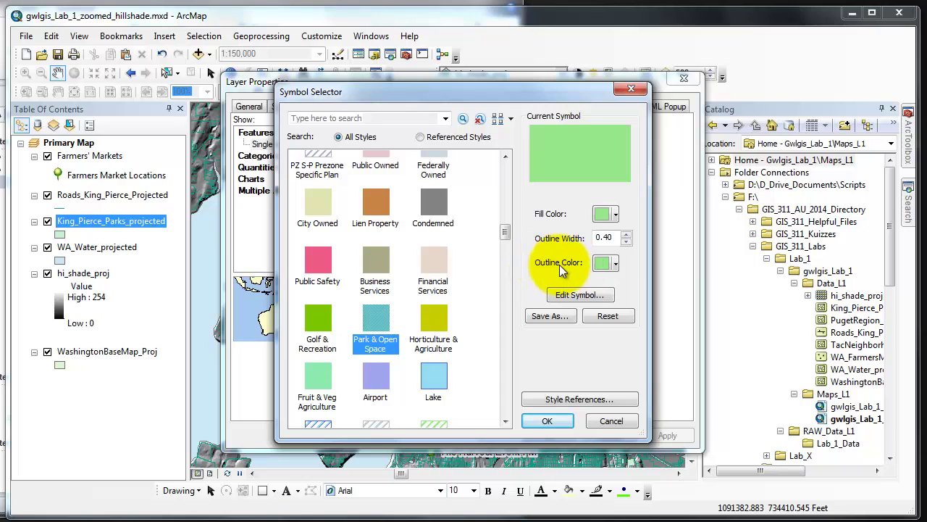
click(615, 267)
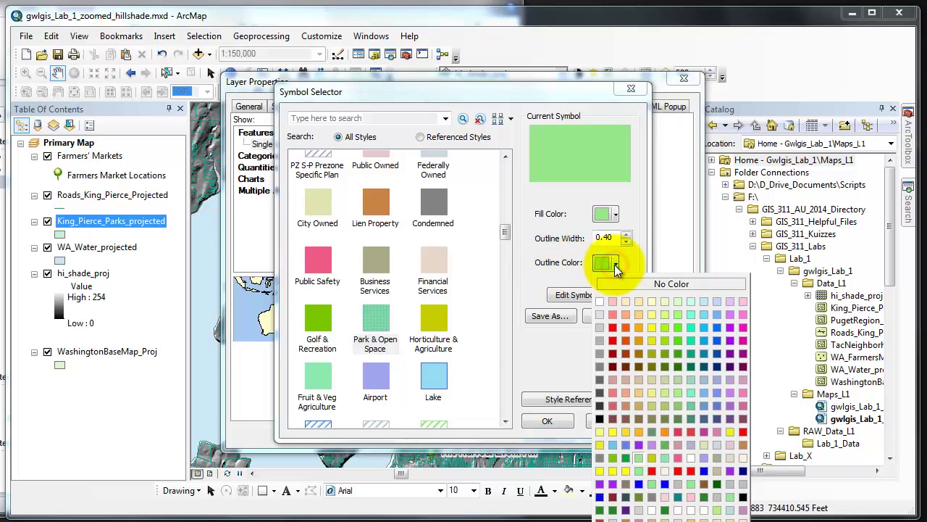
click(659, 283)
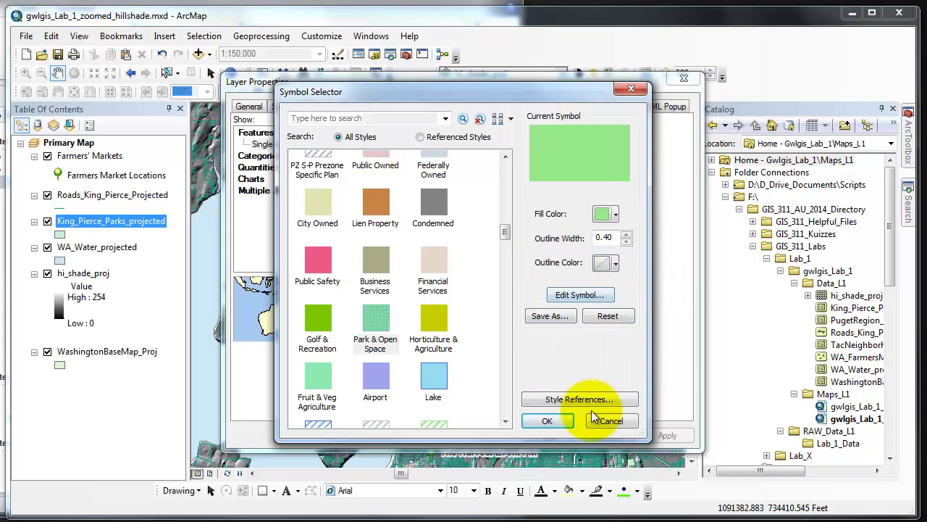
click(549, 421)
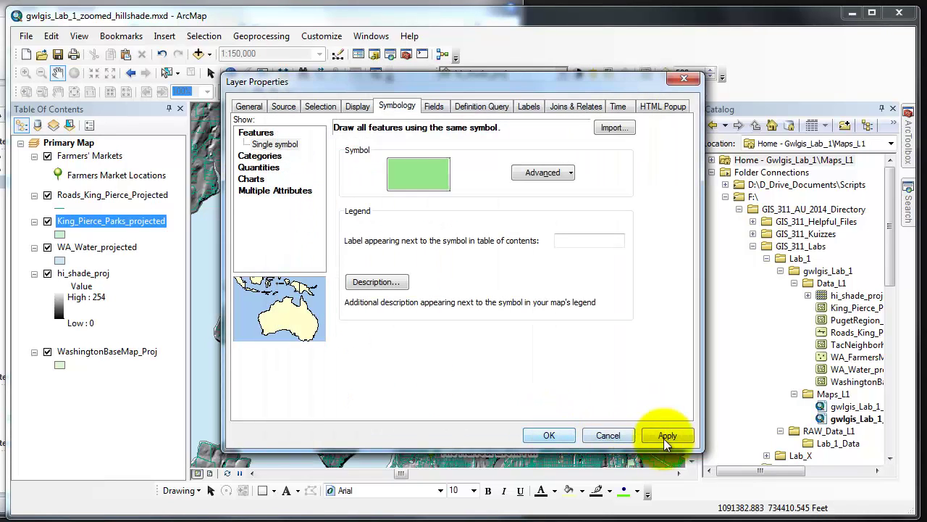
Apply the new parks symbol, then set the layer's Display transparency to 50% and apply
click(668, 435)
drag(570, 81, 288, 82)
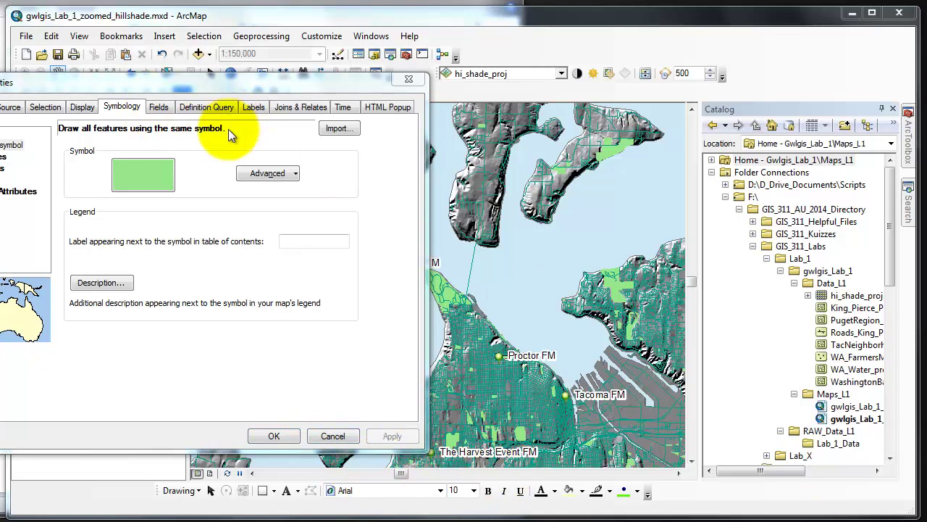
click(81, 107)
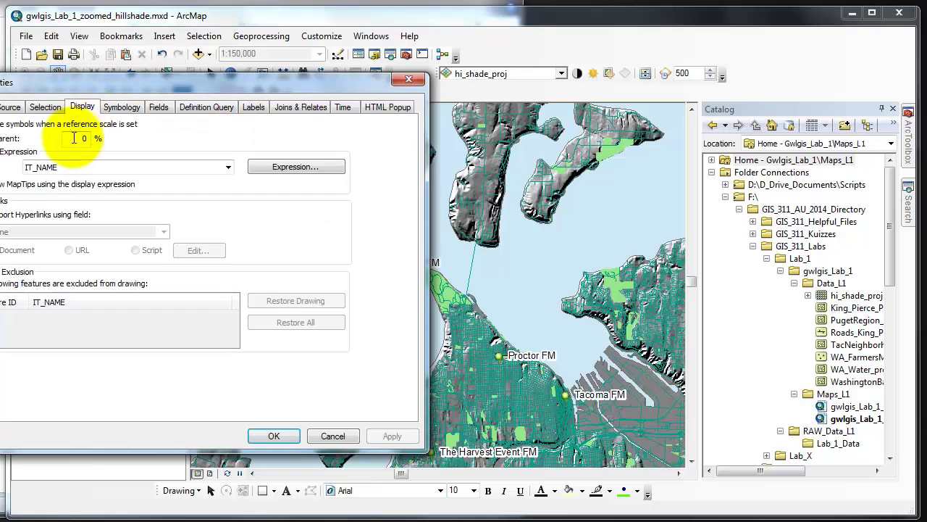
drag(65, 139, 109, 143)
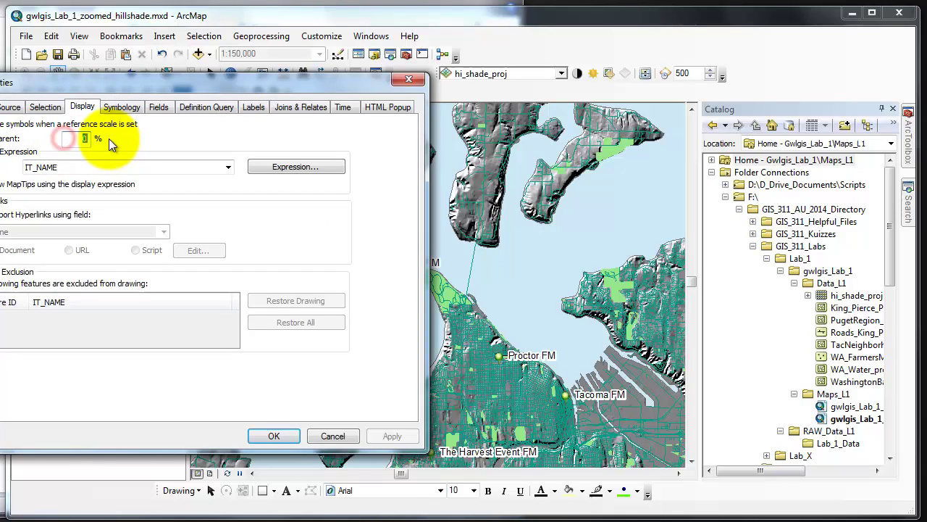
text(50)
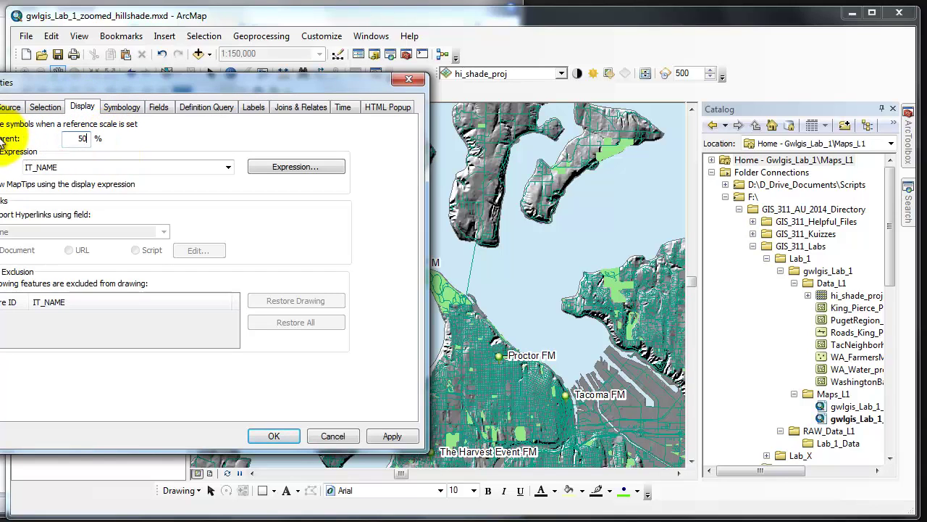
double_click(81, 139)
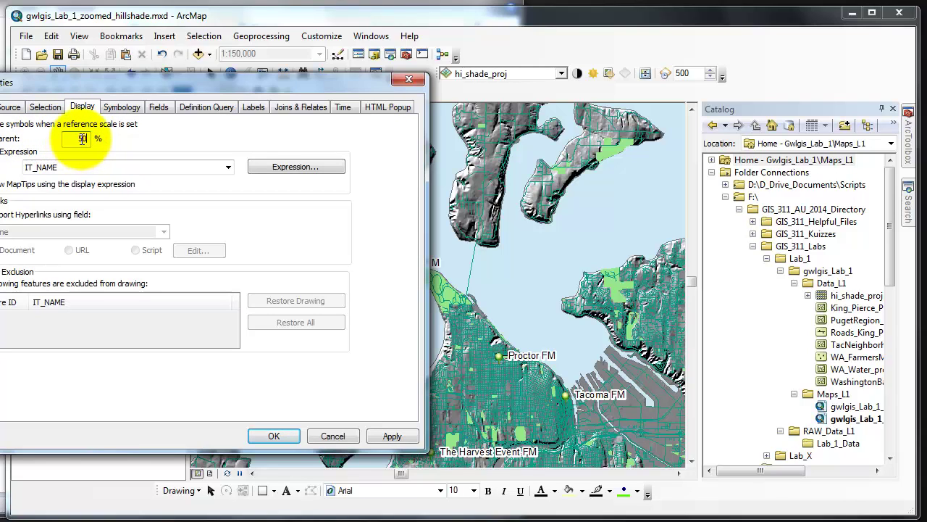
text(40)
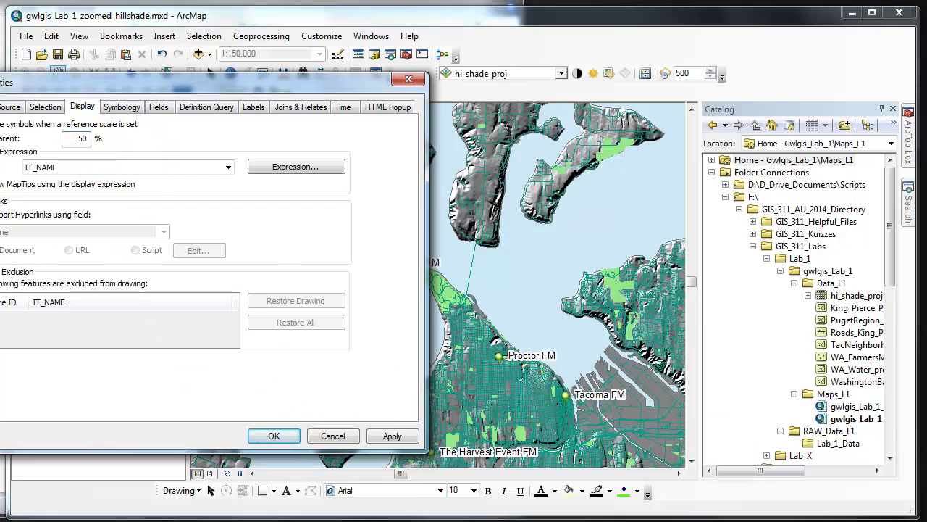
click(394, 437)
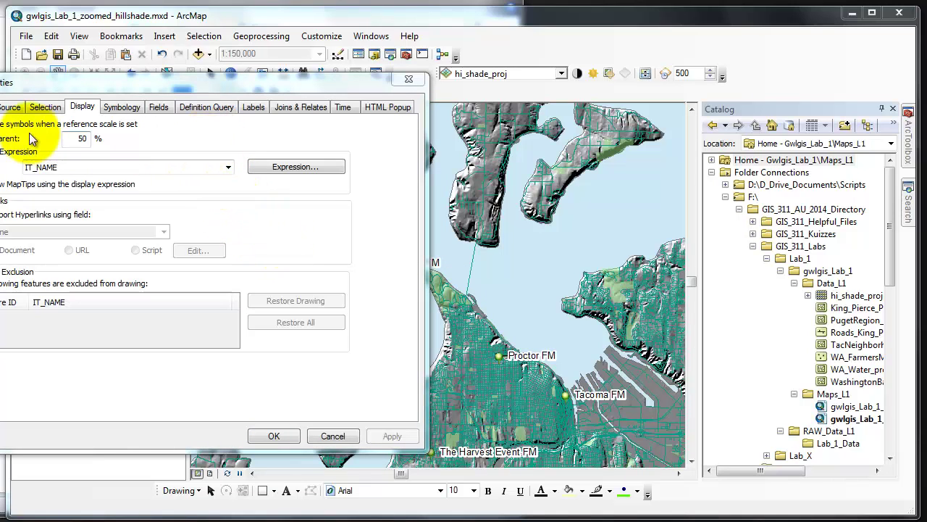
Set the Layer Name to 'Parks' and the symbol label to 'Tacoma Area Parks', then close properties
click(1, 107)
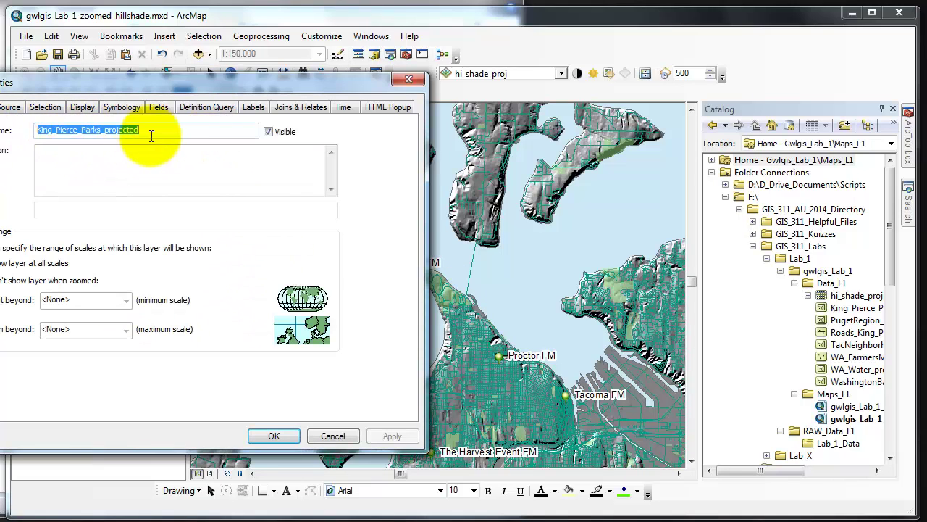
text(Parks)
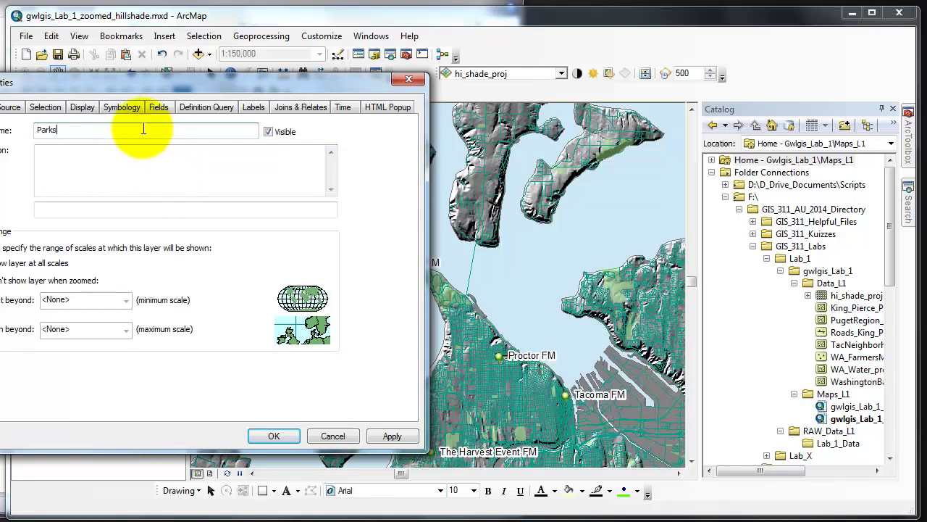
click(125, 106)
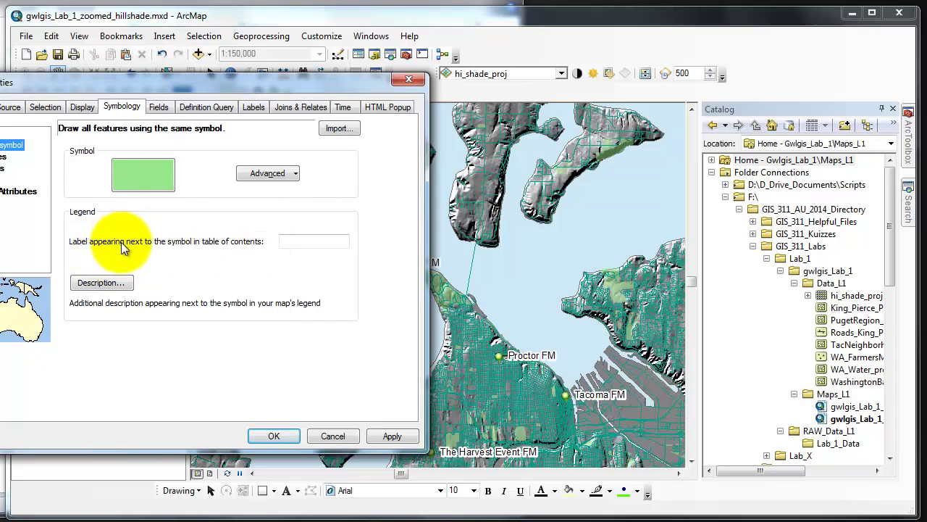
click(289, 244)
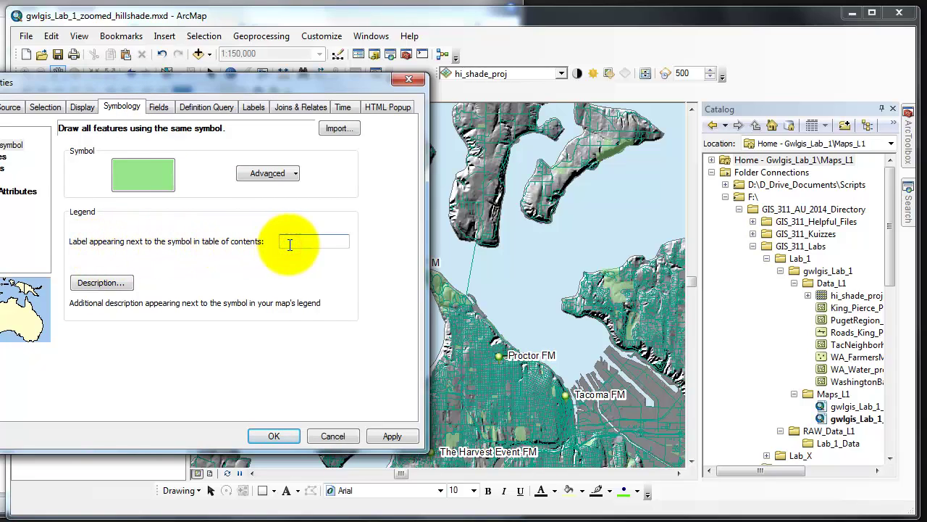
text(Tacoma Area Parks)
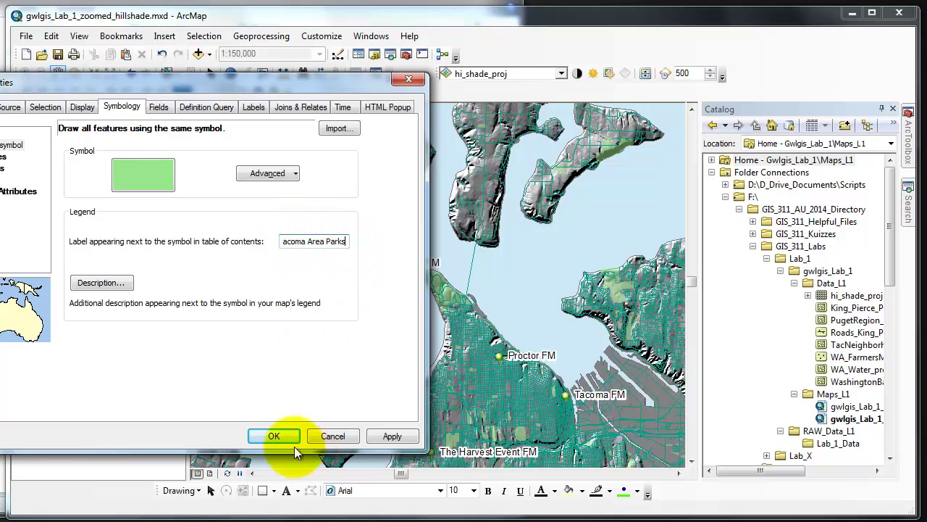
click(277, 435)
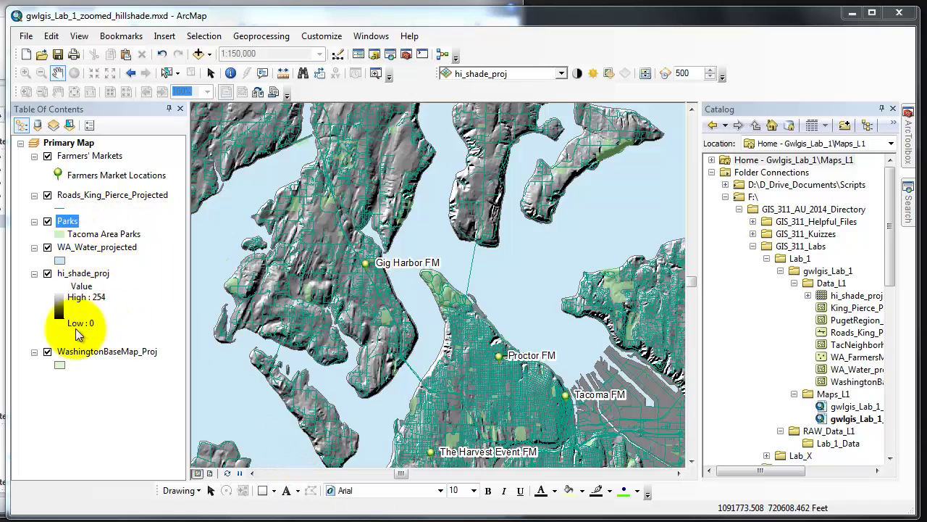
Change WA_Water_projected's symbol to the light-blue ESI 4 fill in Symbol Selector
right_click(84, 251)
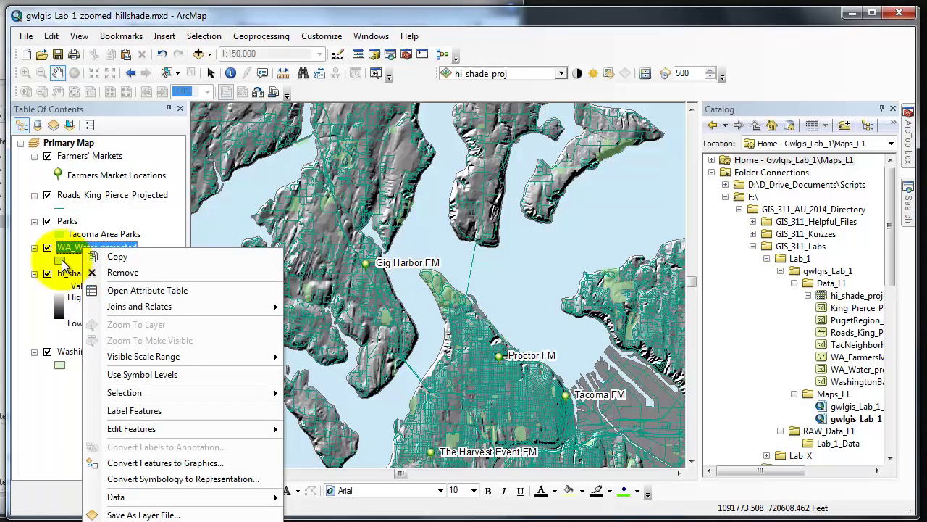
click(60, 261)
click(62, 262)
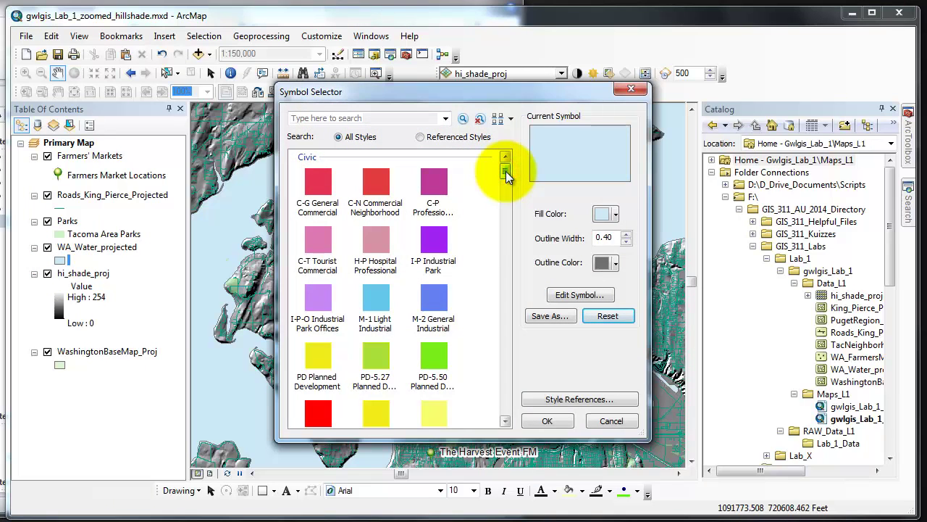
drag(507, 175, 515, 305)
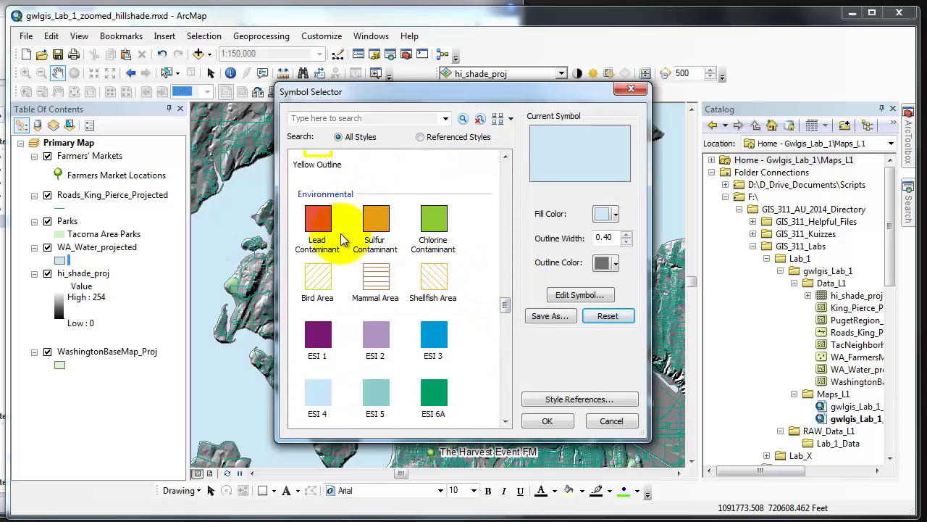
click(315, 399)
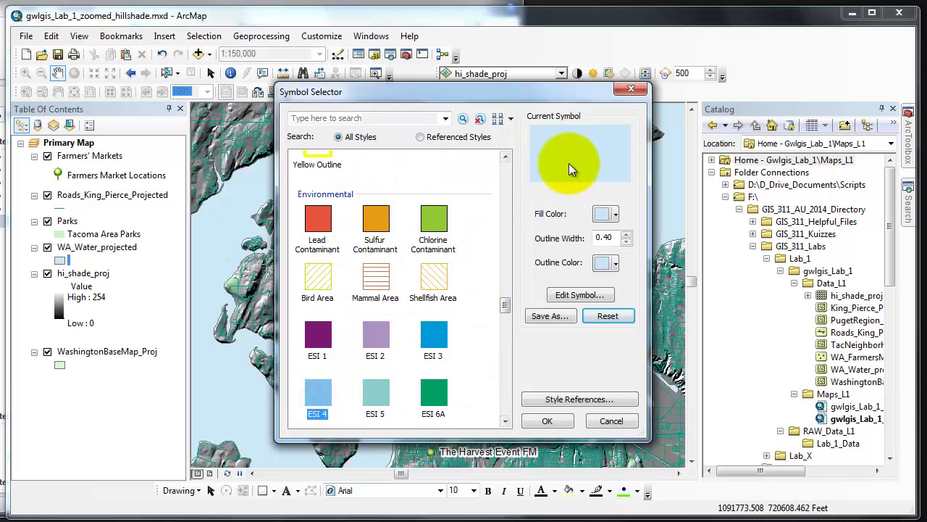
click(549, 421)
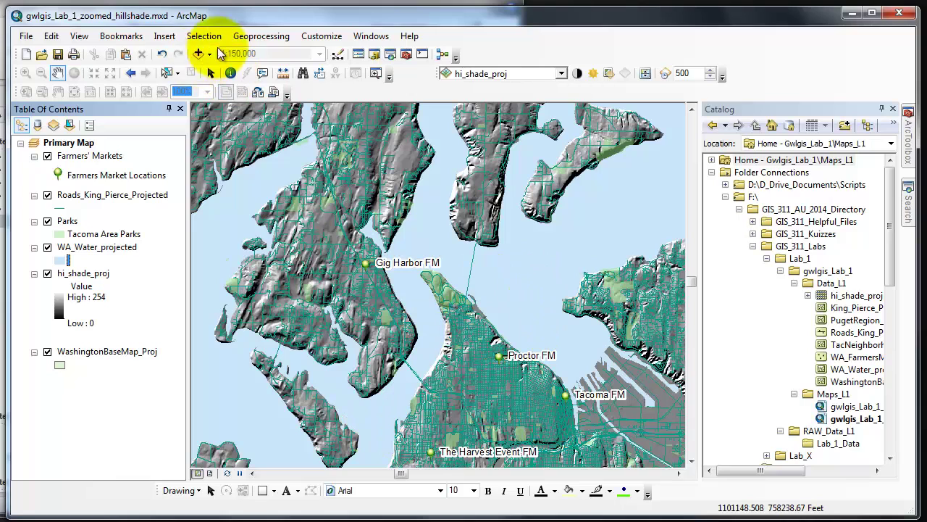
In WA_Water_projected's properties, set the legend label 'Puget Sound' and Layer Name 'Water Bodies', then apply
right_click(114, 247)
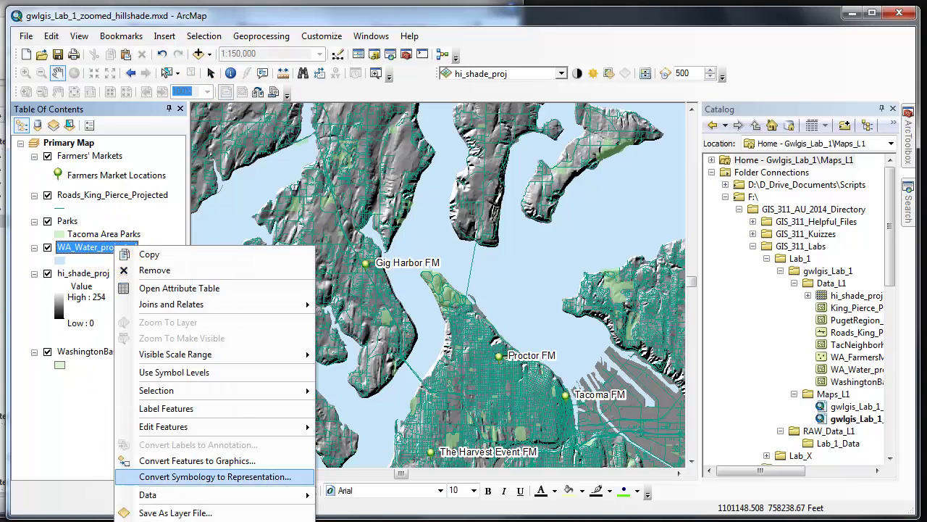
click(168, 517)
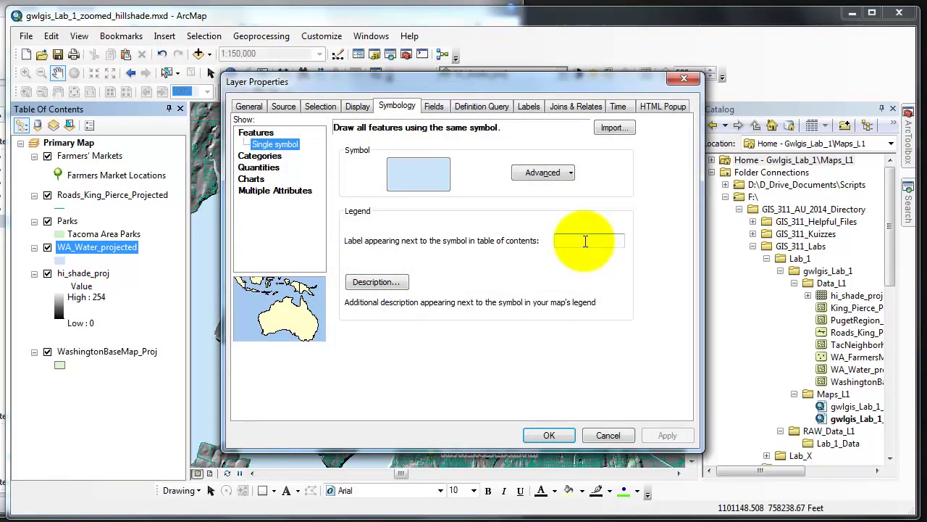
click(584, 241)
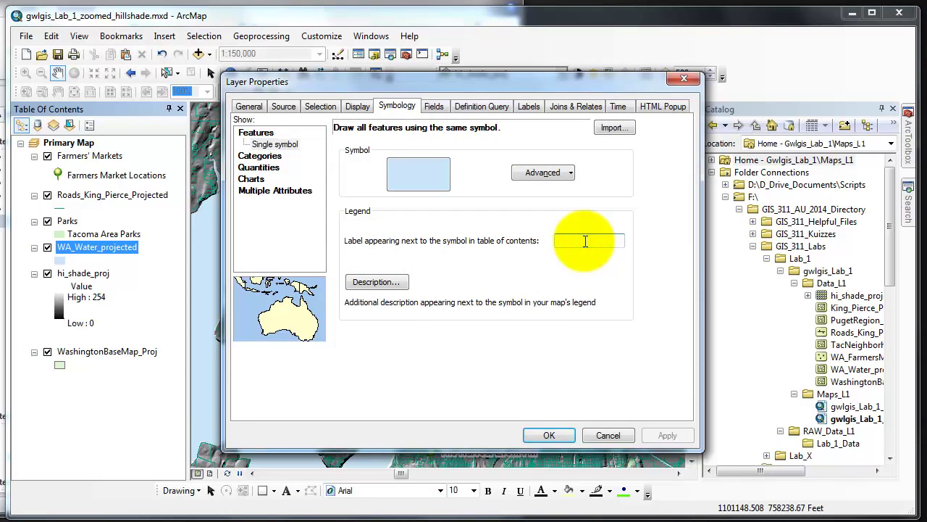
text(Puget Sound)
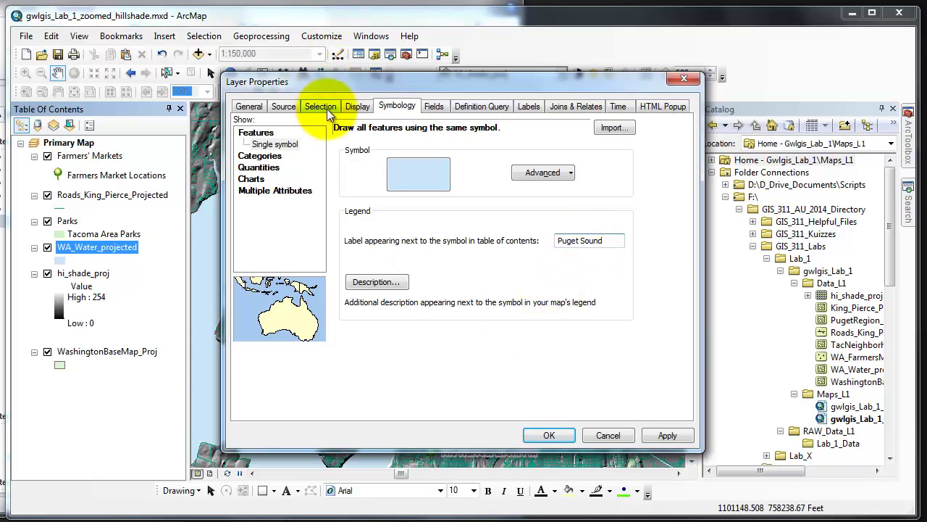
click(242, 106)
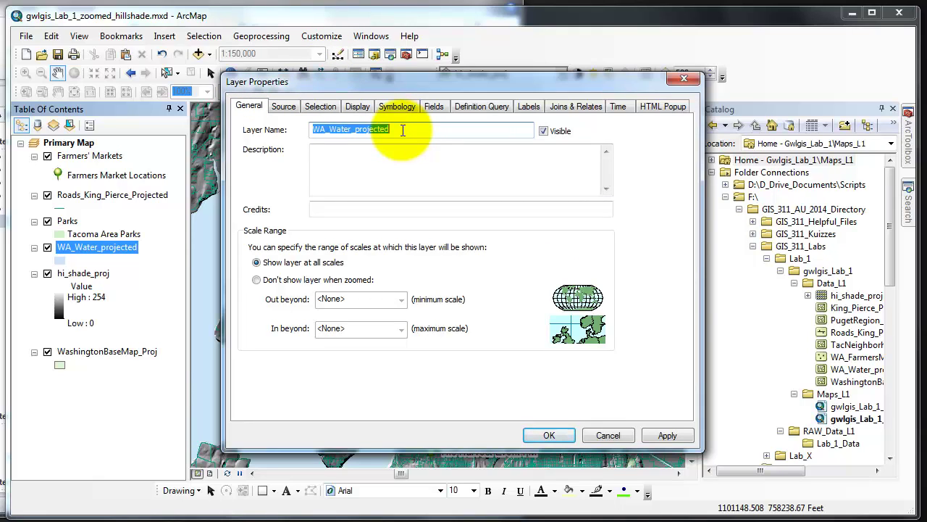
text(Water Bodies)
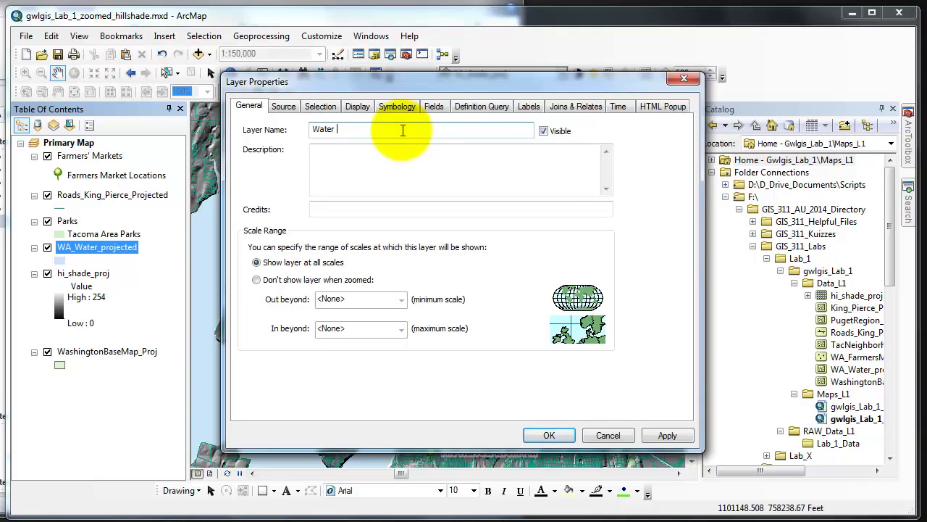
click(667, 434)
click(549, 436)
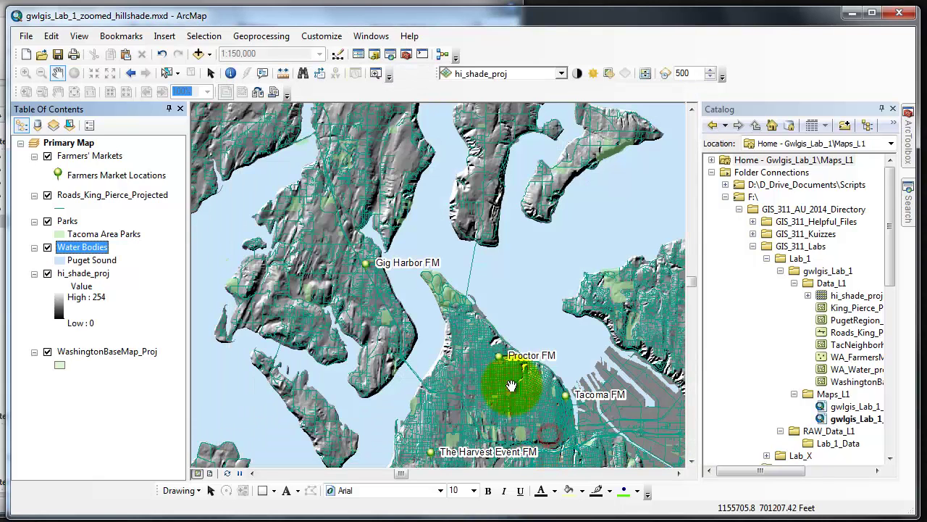